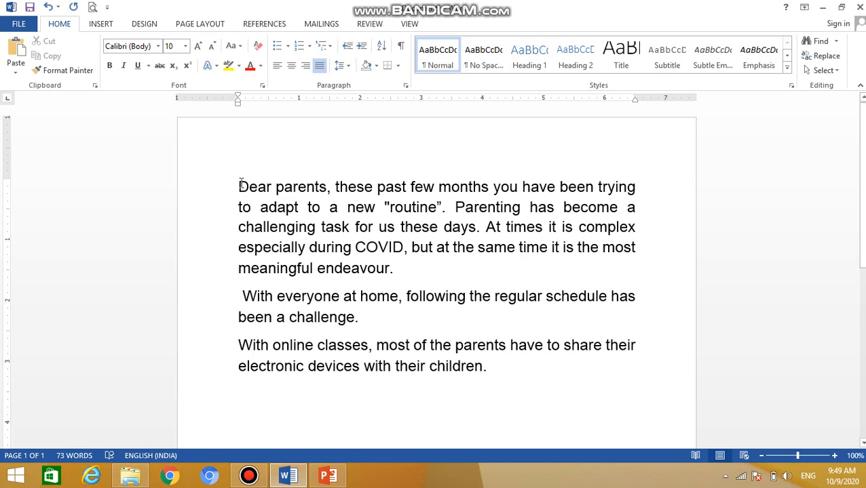
Copy the first line of the letter and paste it with its formatting into a new paragraph at the end.
{"action": "left_click_drag", "start_coordinate": [238, 187], "coordinate": [635, 194]}
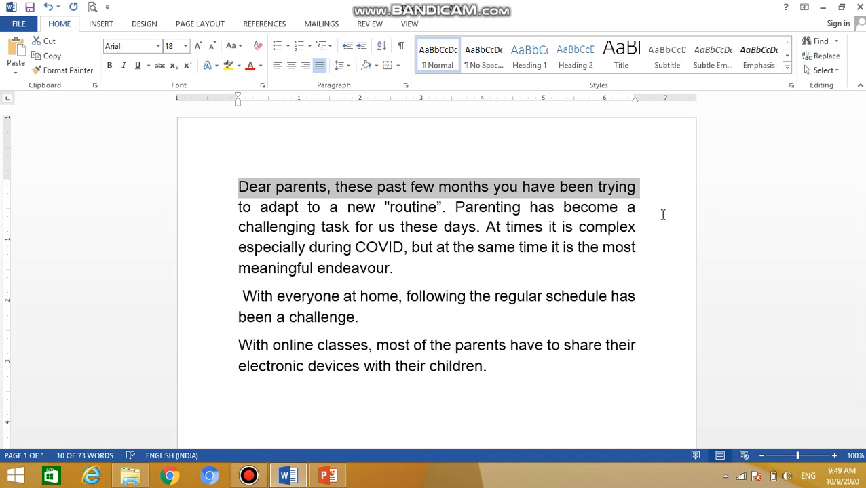
{"action": "right_click", "coordinate": [571, 192]}
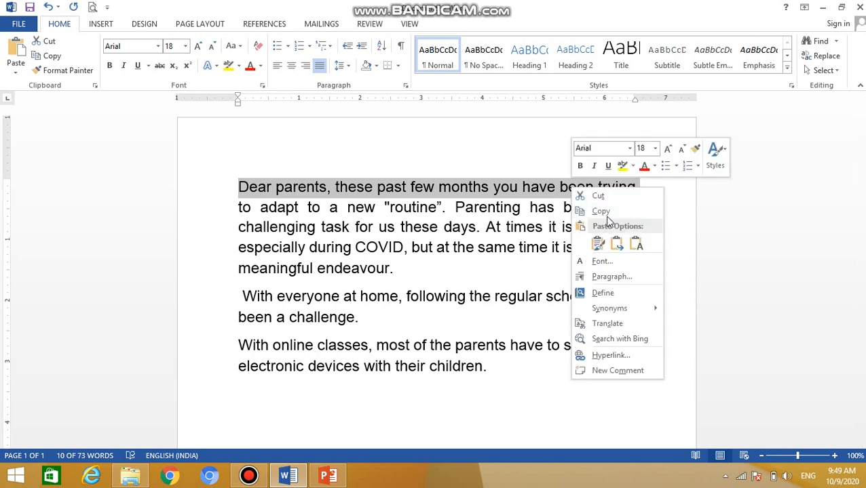
{"action": "left_click", "coordinate": [606, 211]}
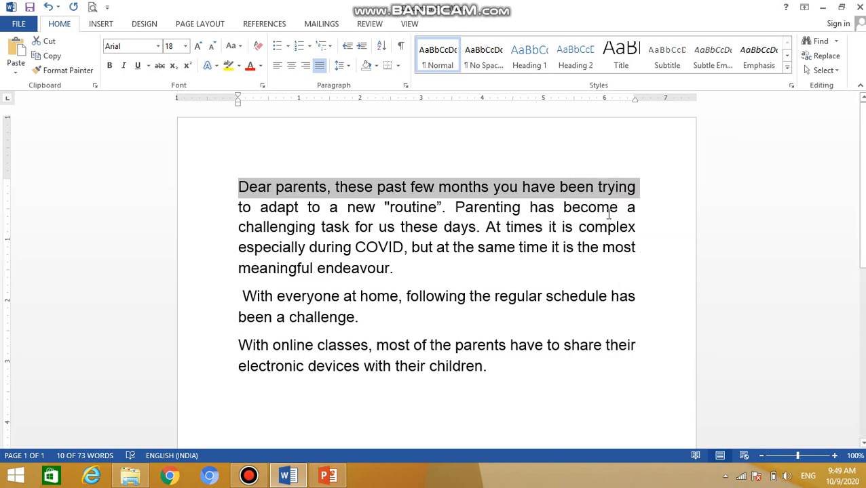
{"action": "left_click", "coordinate": [499, 372]}
{"action": "key", "text": "Return"}
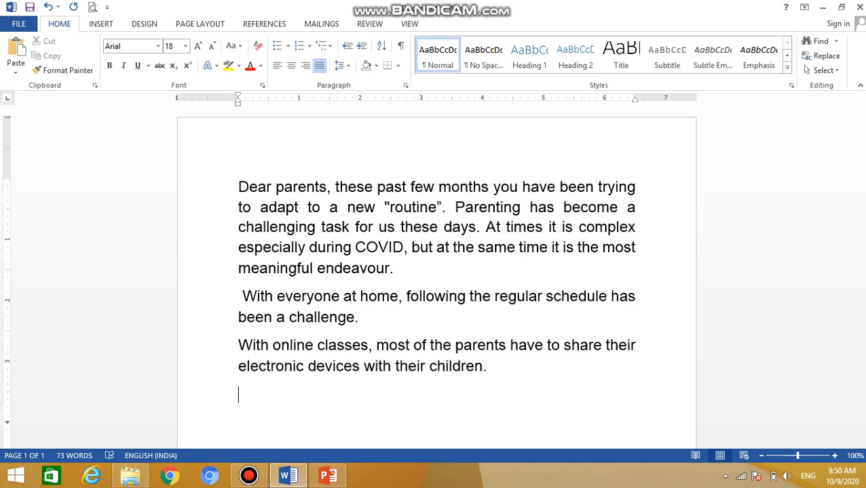
{"action": "right_click", "coordinate": [280, 400]}
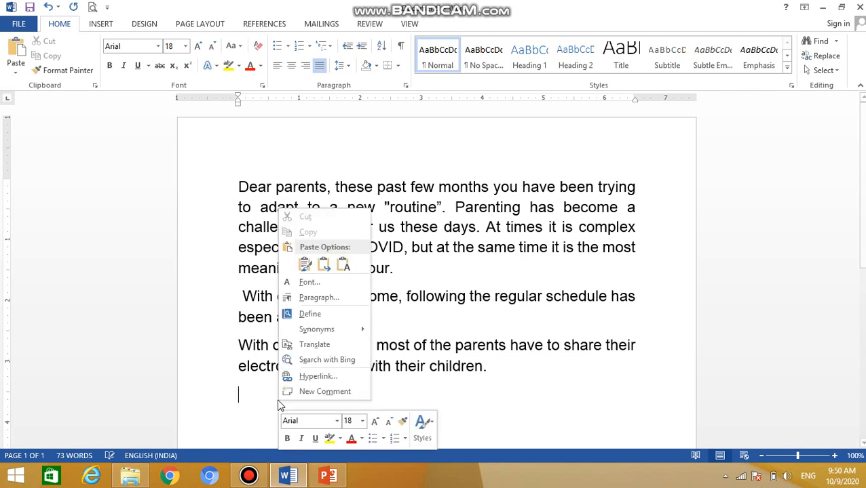
{"action": "left_click", "coordinate": [305, 266]}
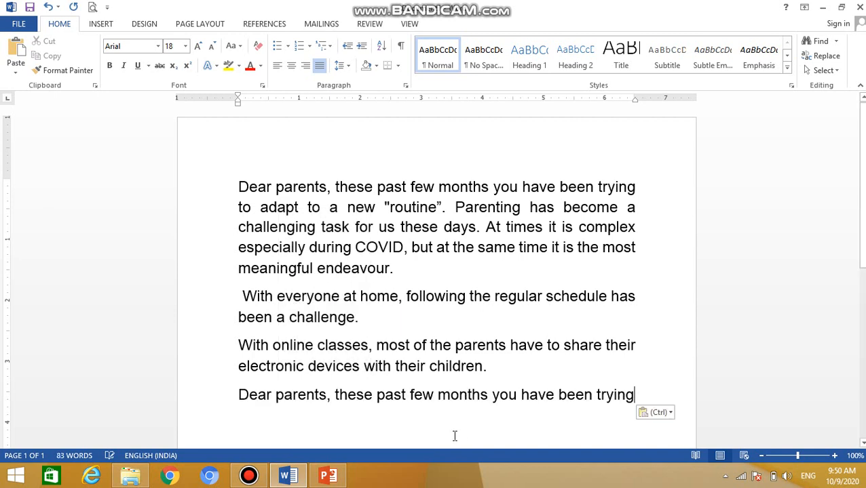
Undo pasting the copied first line at the end of the letter.
{"action": "left_click", "coordinate": [221, 196]}
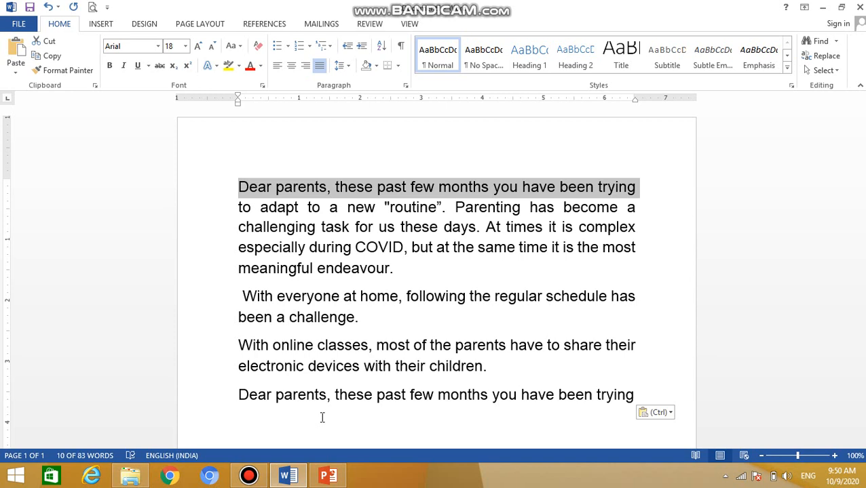
{"action": "left_click", "coordinate": [49, 7]}
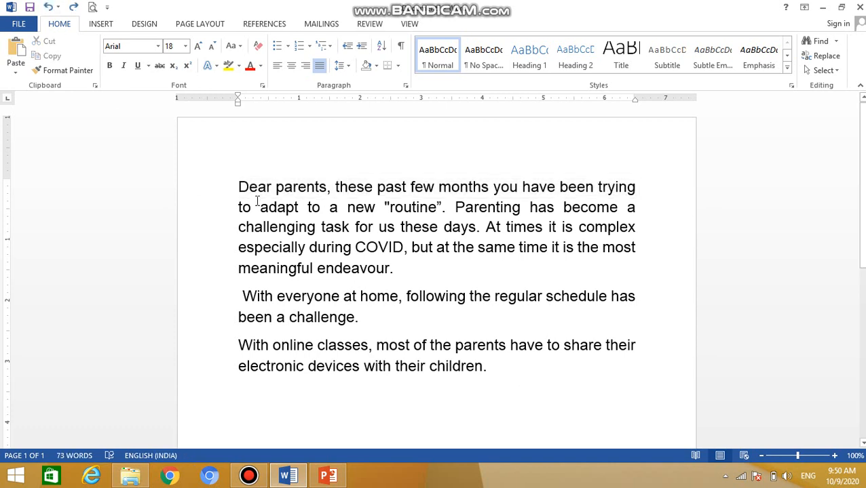
Cut the first line of the letter and paste it into a new paragraph after the last one.
{"action": "left_click", "coordinate": [217, 195]}
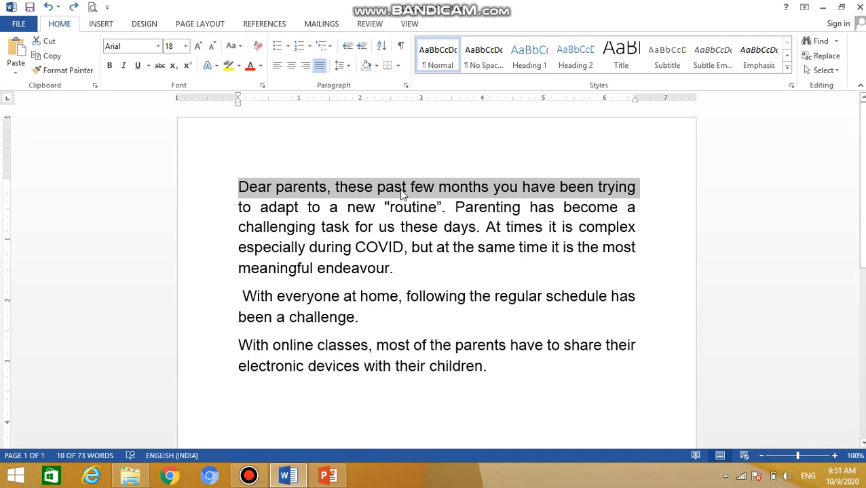
{"action": "right_click", "coordinate": [400, 190]}
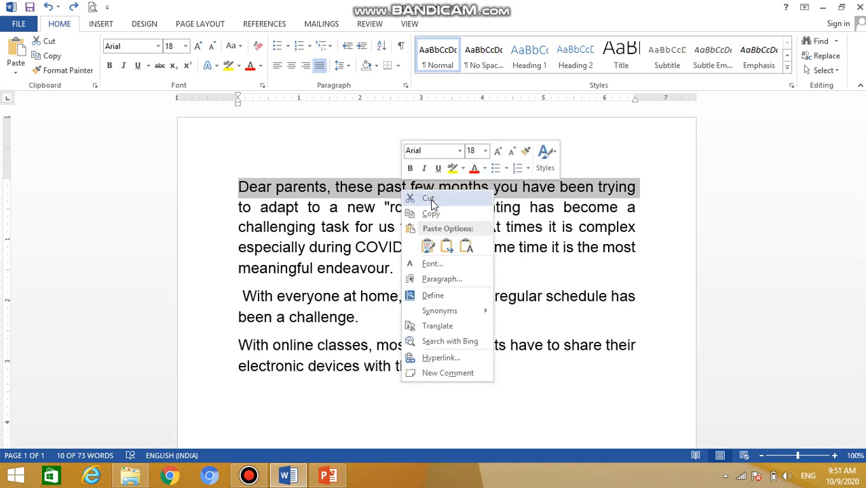
{"action": "left_click", "coordinate": [430, 198]}
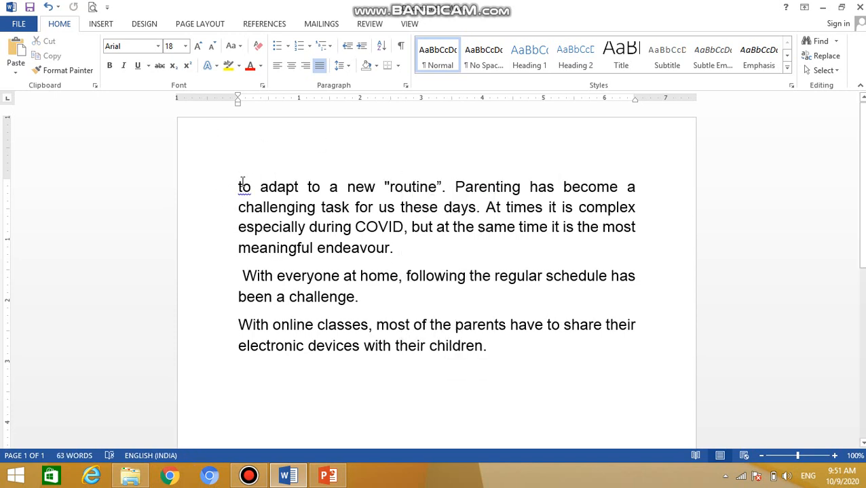
{"action": "left_click", "coordinate": [493, 349]}
{"action": "key", "text": "Return"}
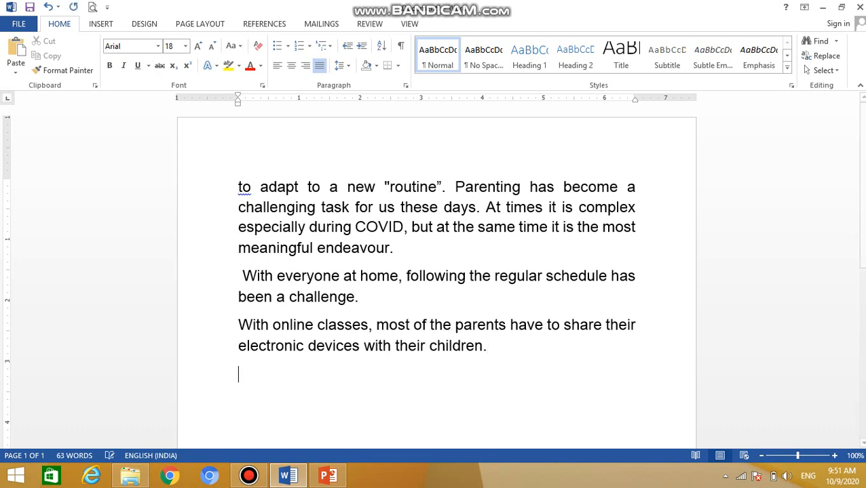
{"action": "right_click", "coordinate": [244, 375]}
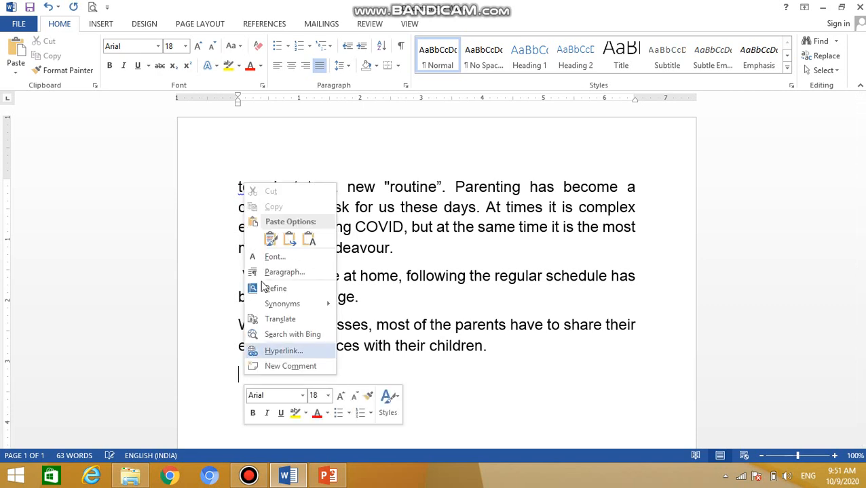
{"action": "left_click", "coordinate": [274, 238]}
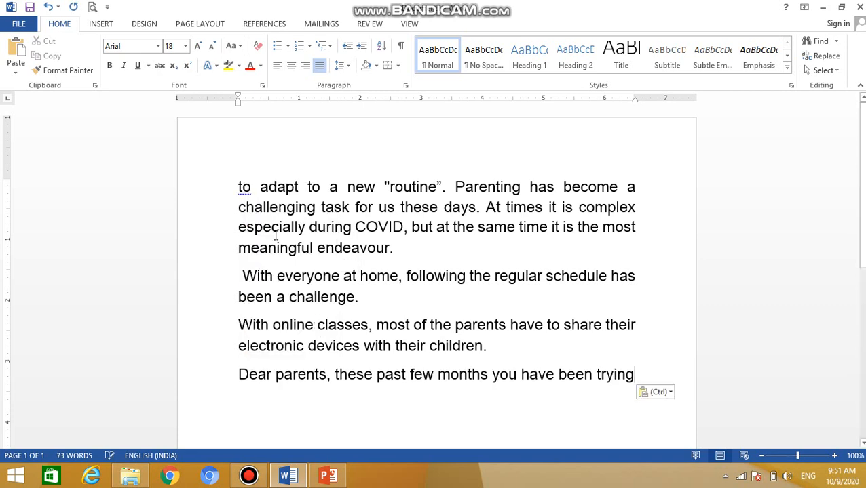
Undo the move of the first line, including the paste, the new paragraph and the cut.
{"action": "left_click", "coordinate": [222, 384]}
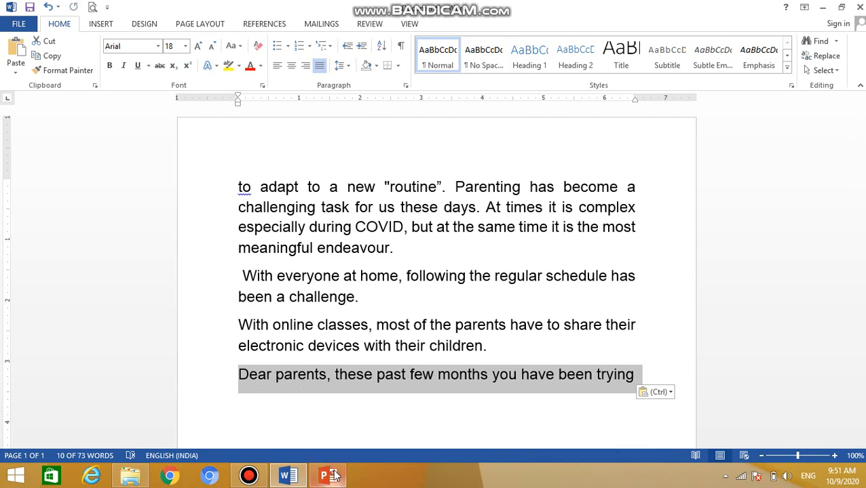
{"action": "mouse_move", "coordinate": [330, 477]}
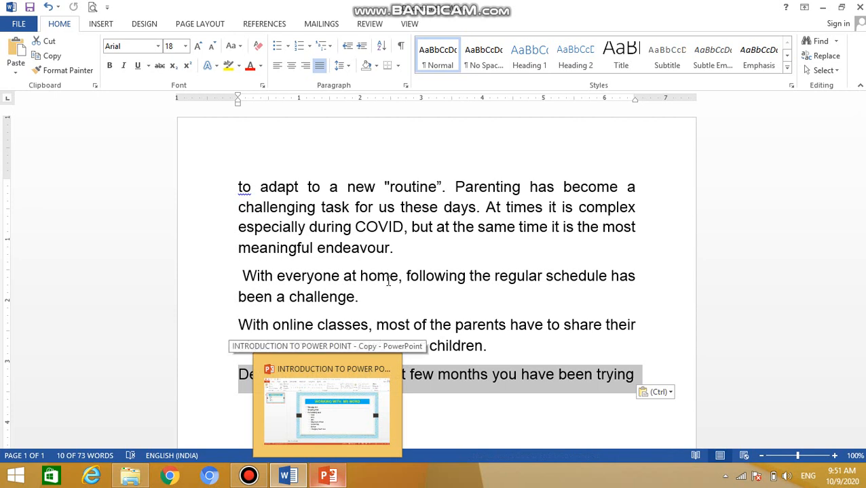
{"action": "left_click", "coordinate": [417, 246]}
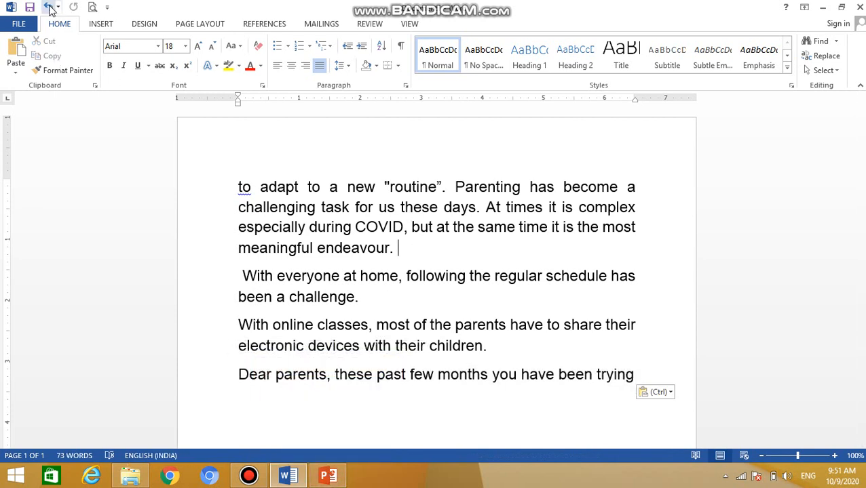
{"action": "left_click", "coordinate": [49, 8]}
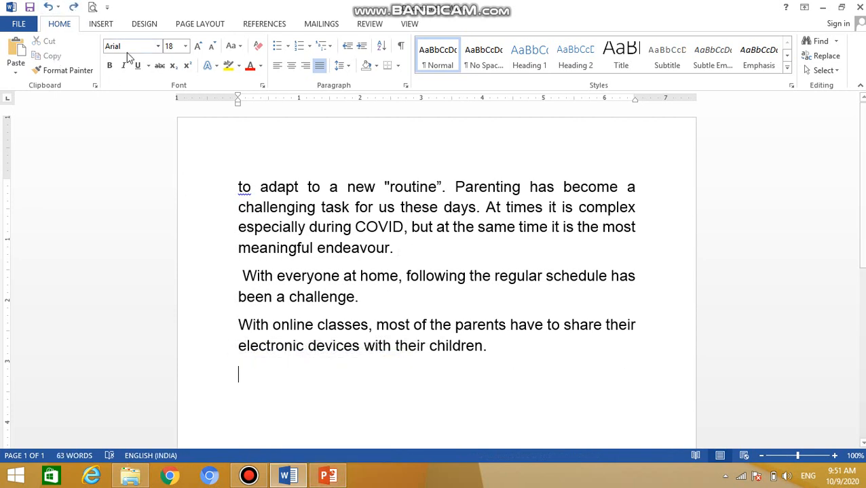
{"action": "left_click", "coordinate": [48, 7]}
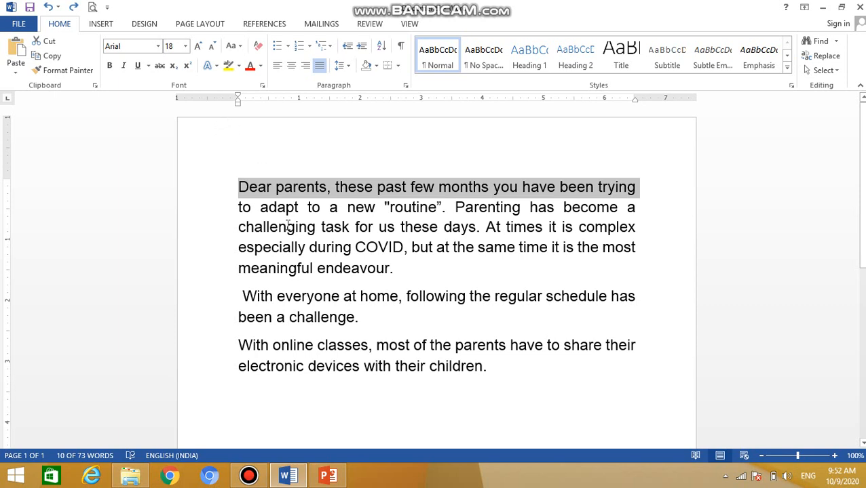
{"action": "left_click", "coordinate": [331, 306]}
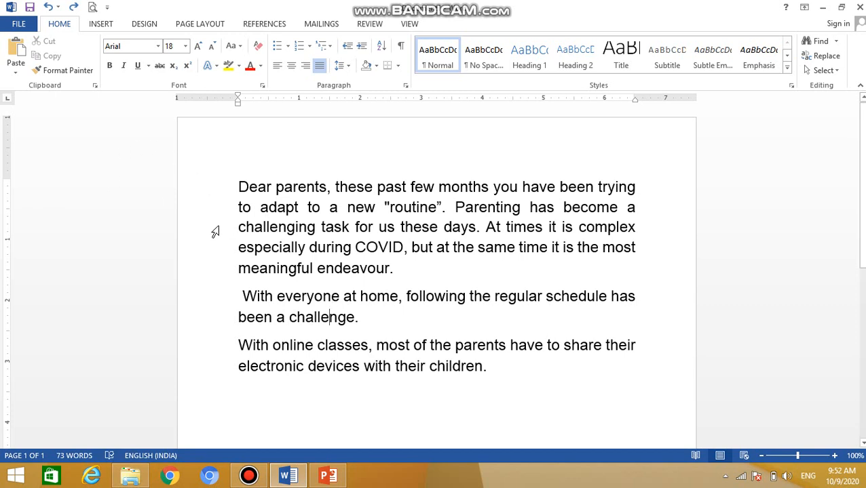
Set the text of all three paragraphs to the Comic Sans MS font at size 20.
{"action": "left_click", "coordinate": [158, 46]}
{"action": "left_click", "coordinate": [158, 46]}
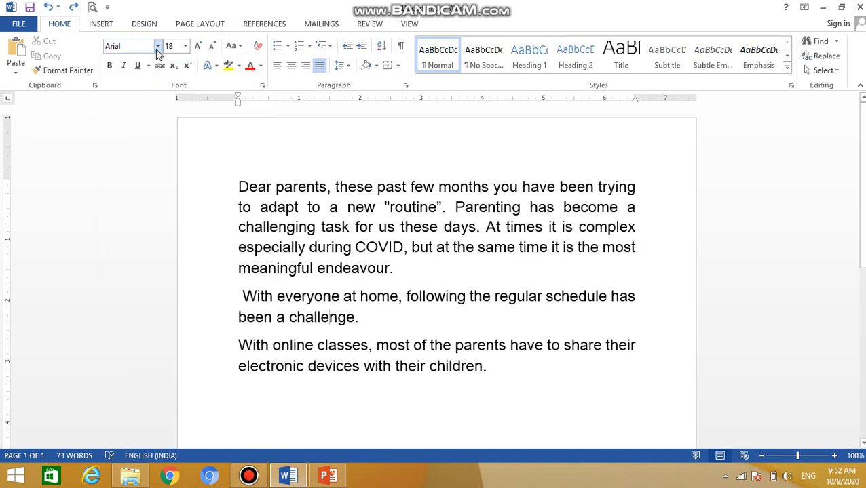
{"action": "left_click_drag", "start_coordinate": [490, 365], "coordinate": [259, 193]}
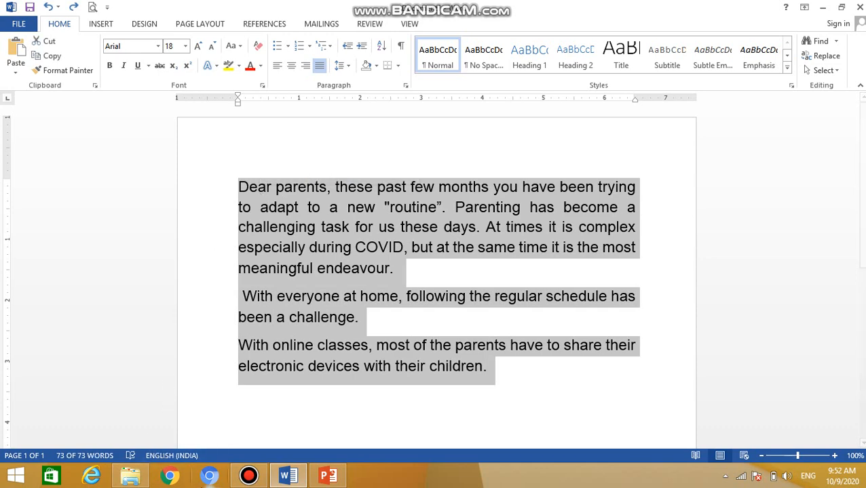
{"action": "left_click", "coordinate": [248, 477]}
{"action": "left_click", "coordinate": [248, 477]}
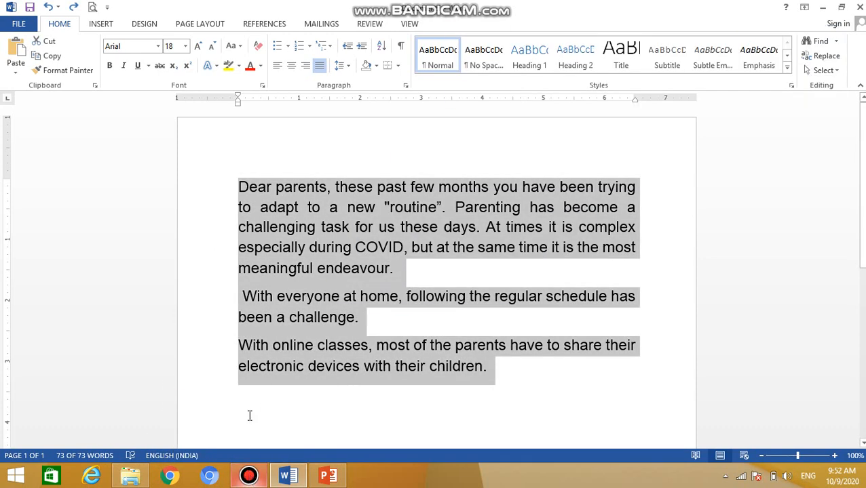
{"action": "left_click", "coordinate": [158, 46]}
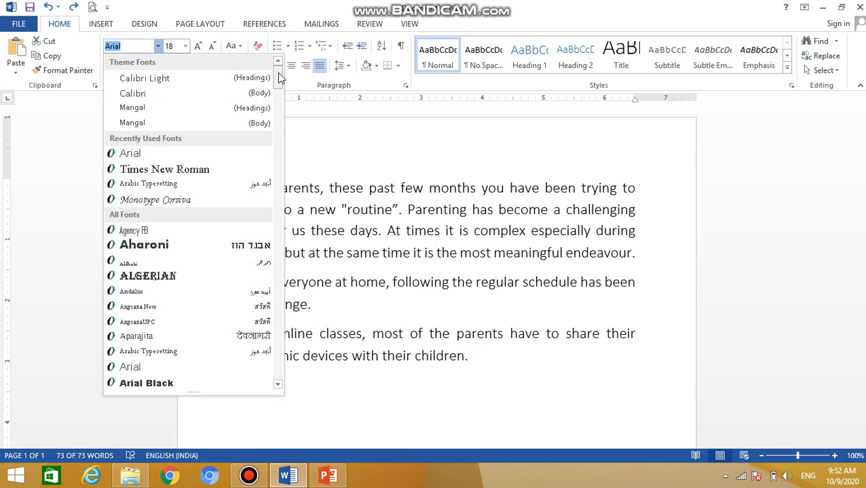
{"action": "left_click_drag", "start_coordinate": [279, 77], "coordinate": [277, 129]}
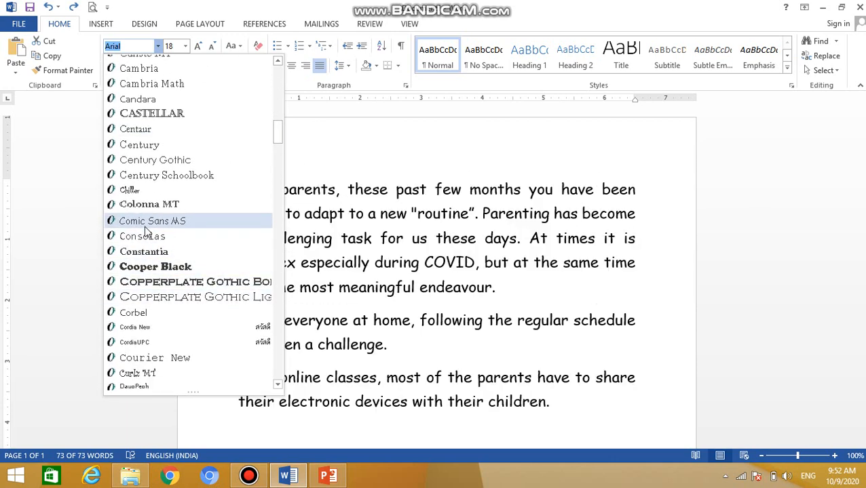
{"action": "left_click", "coordinate": [144, 226]}
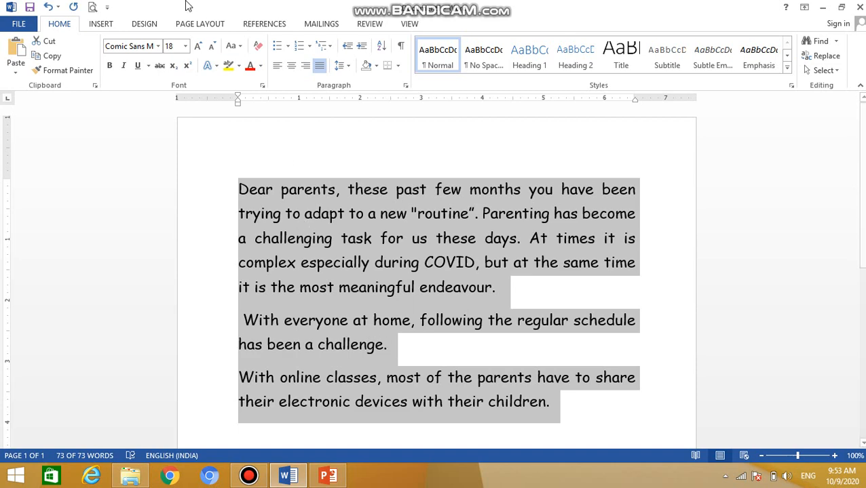
{"action": "left_click", "coordinate": [186, 48]}
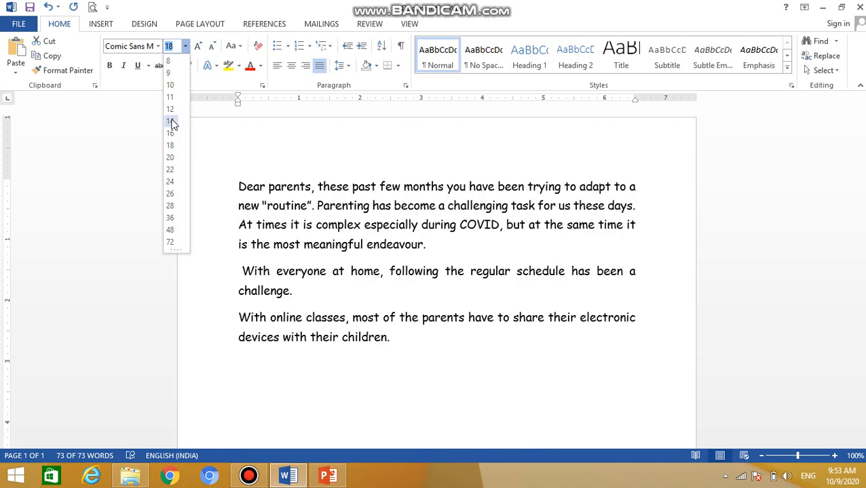
{"action": "left_click", "coordinate": [171, 158]}
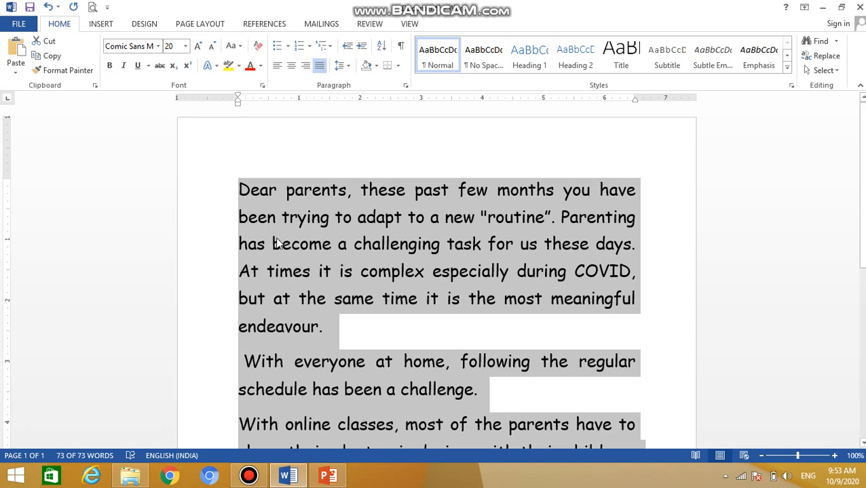
Make all the selected text bold, italic and underlined, and highlight it in yellow.
{"action": "left_click", "coordinate": [110, 66]}
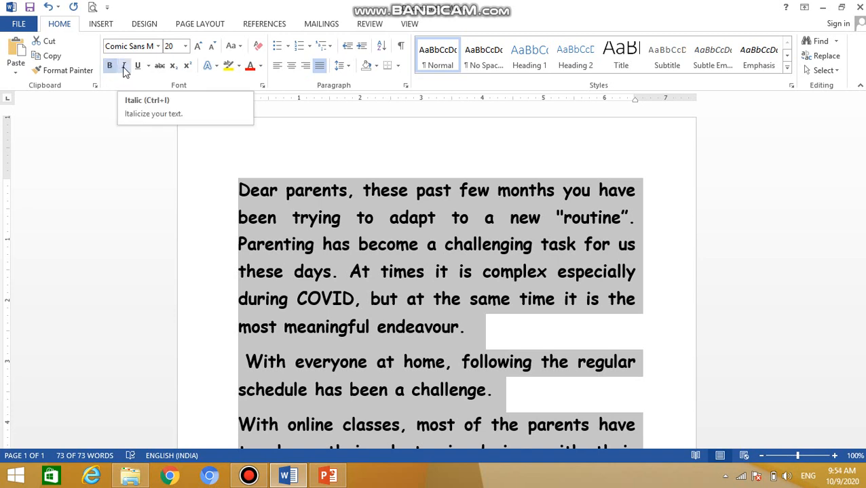
{"action": "left_click", "coordinate": [124, 68]}
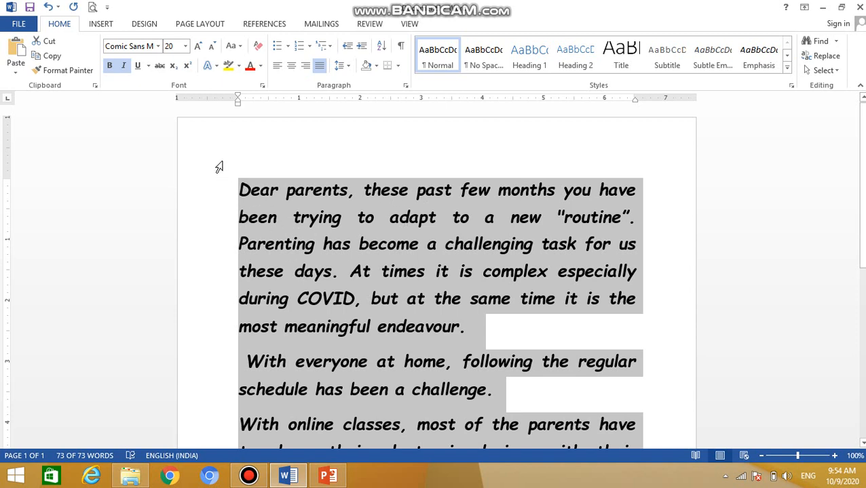
{"action": "left_click", "coordinate": [139, 66]}
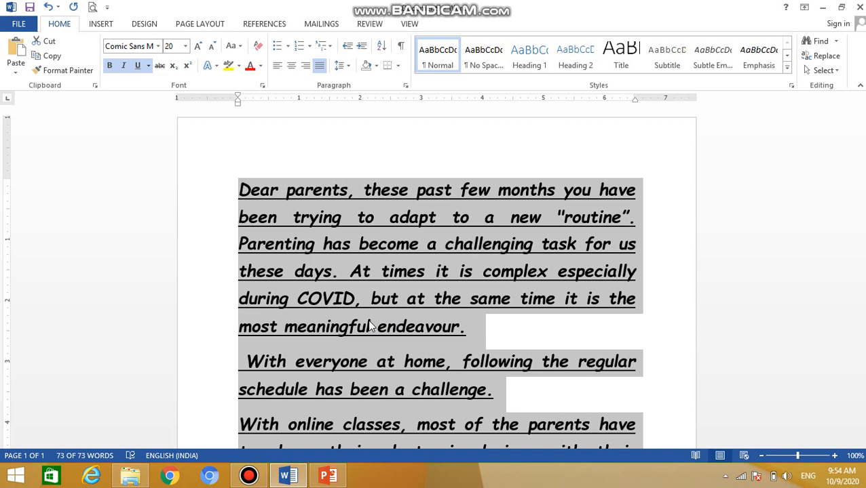
{"action": "left_click", "coordinate": [239, 67]}
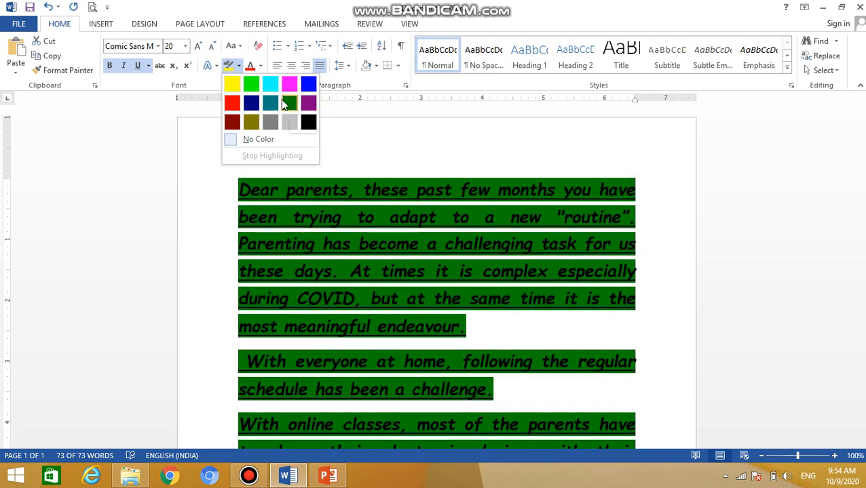
{"action": "left_click", "coordinate": [232, 85]}
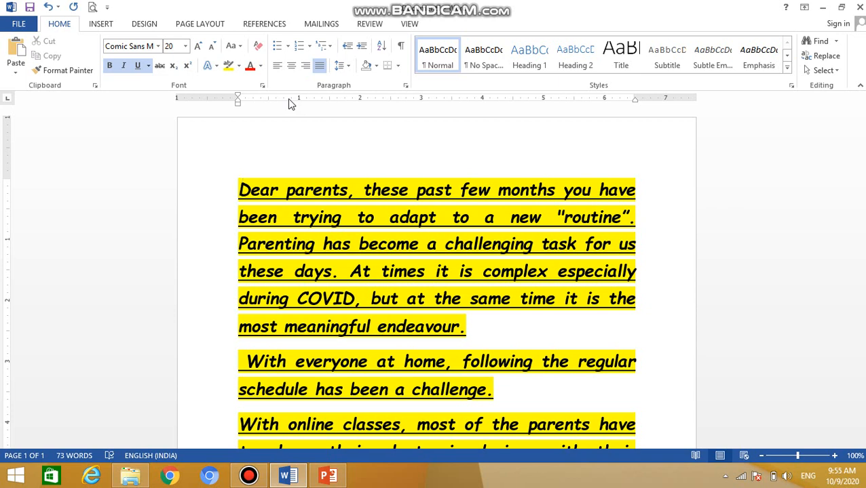
Undo the highlight, underline, italic, bold, font size and font changes made to the letter.
{"action": "left_click", "coordinate": [359, 326]}
{"action": "left_click", "coordinate": [48, 6]}
{"action": "left_click", "coordinate": [48, 7]}
{"action": "left_click", "coordinate": [48, 7]}
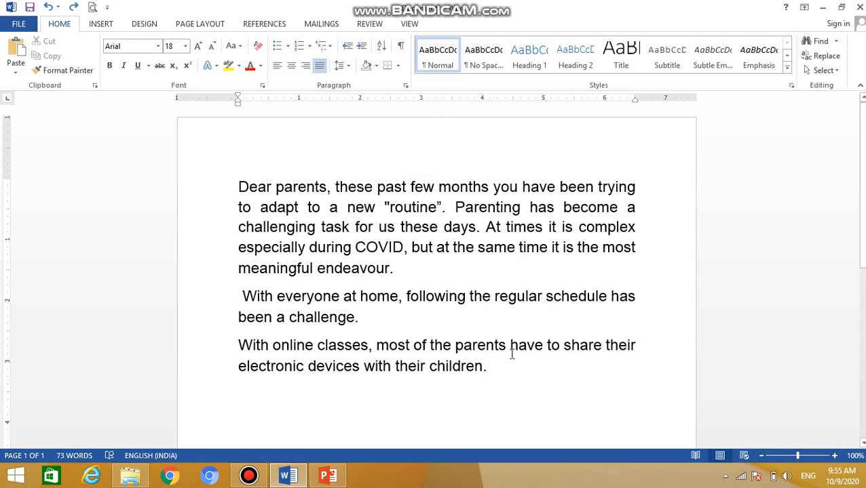
Delete all the text after the first sentence, which ends with the word "routine".
{"action": "left_click_drag", "start_coordinate": [491, 370], "coordinate": [456, 207]}
{"action": "key", "text": "Delete"}
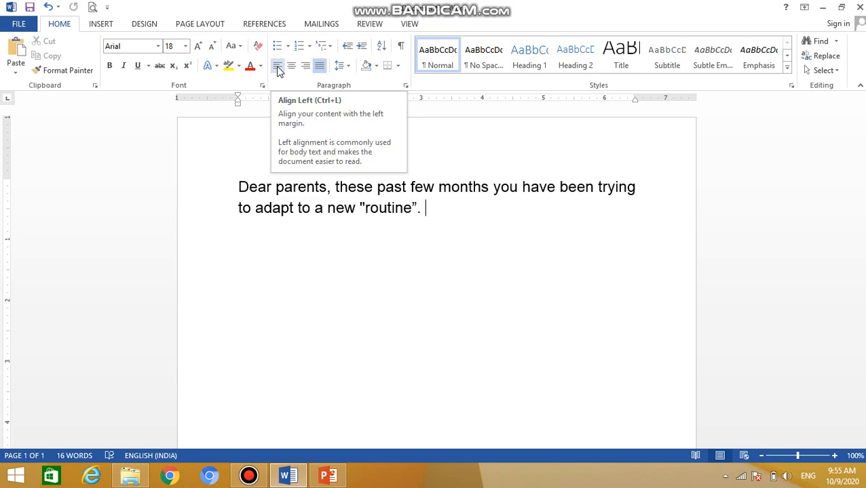
Try left and centre alignment on the remaining sentence, and leave it right-aligned.
{"action": "left_click", "coordinate": [278, 71]}
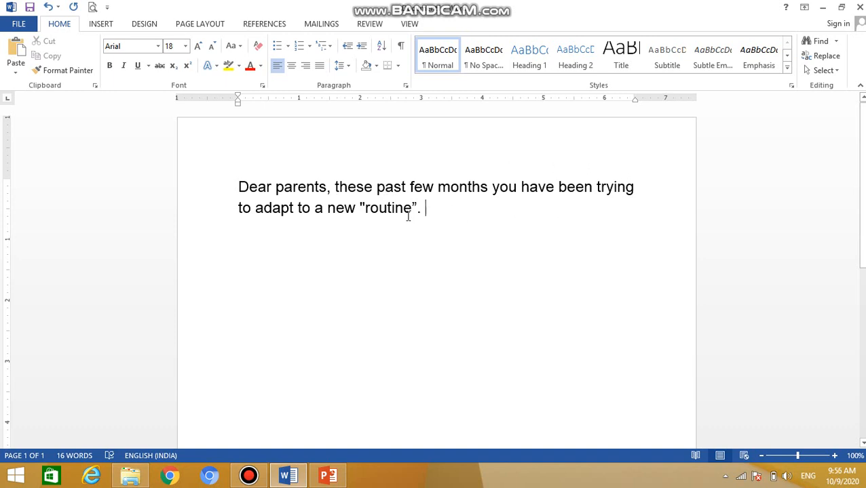
{"action": "left_click", "coordinate": [291, 67]}
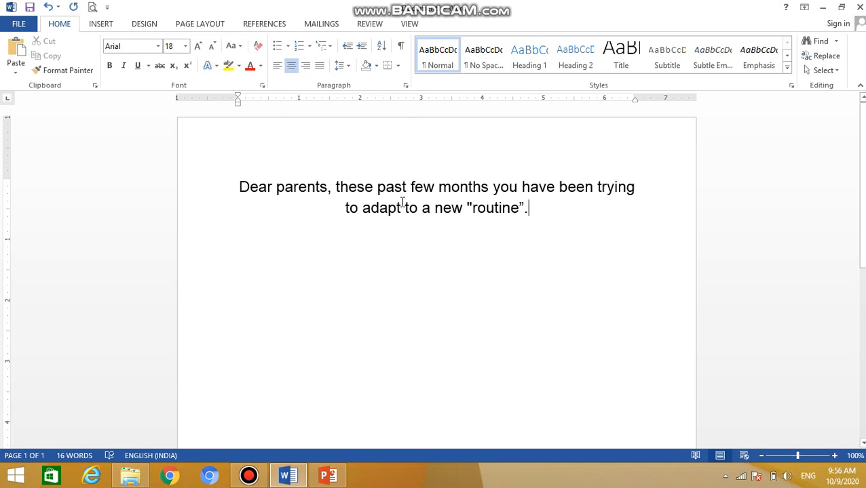
{"action": "left_click", "coordinate": [309, 68]}
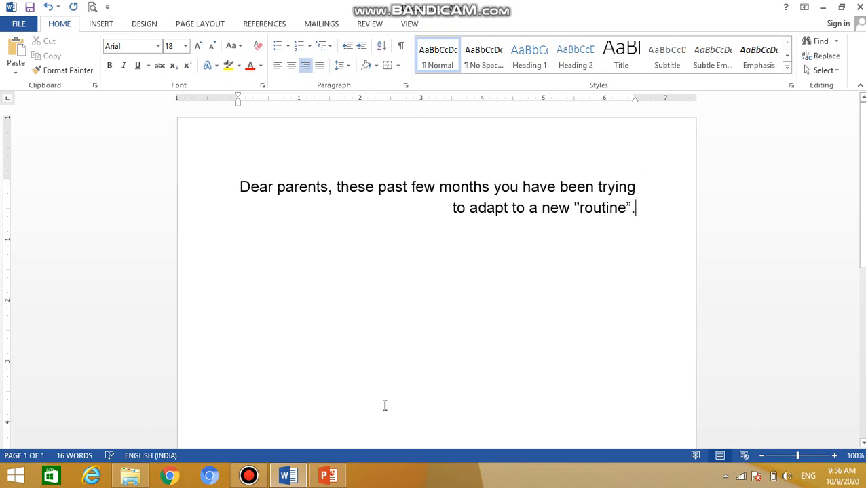
{"action": "left_click", "coordinate": [249, 476]}
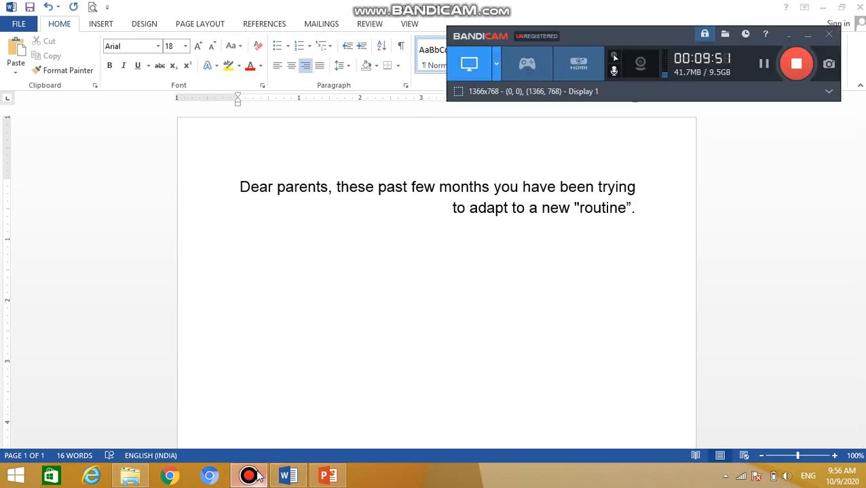
{"action": "left_click", "coordinate": [251, 476]}
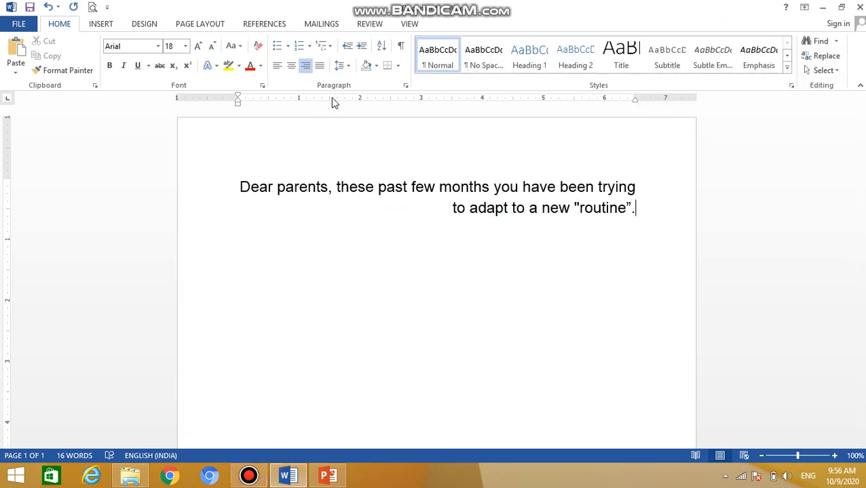